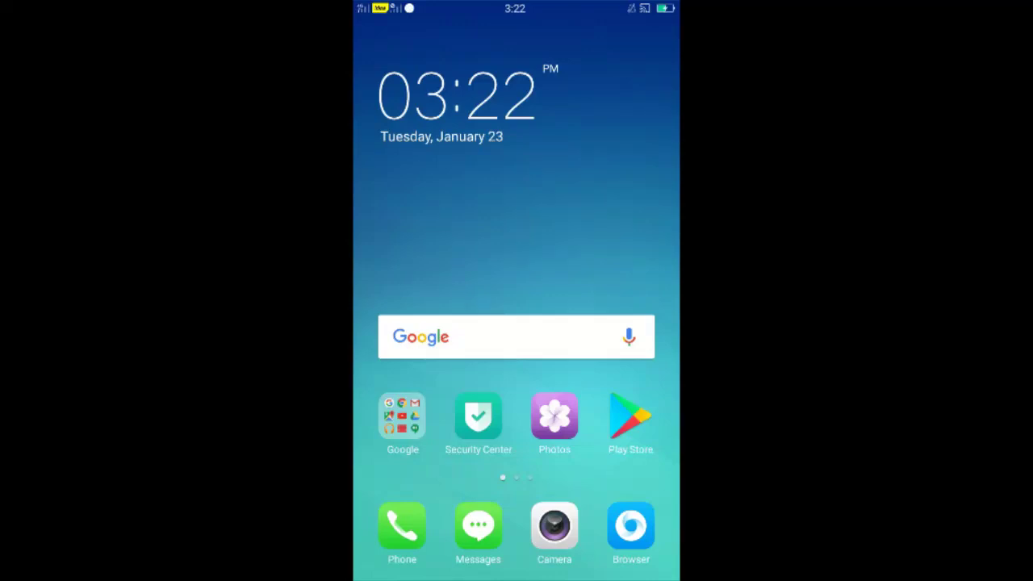
# Search Google Play for 'free font' and open the Free Fonts 50 Pack 6 app.
pyautogui.moveTo(614, 387); pyautogui.dragTo(404, 388)
pyautogui.moveTo(525, 396); pyautogui.dragTo(646, 396)
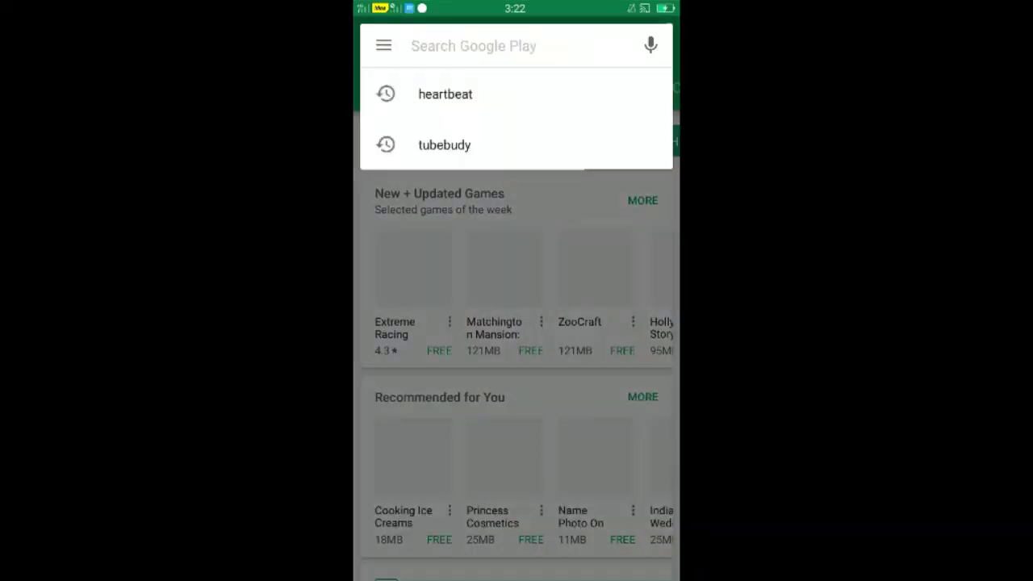
pyautogui.write('free')
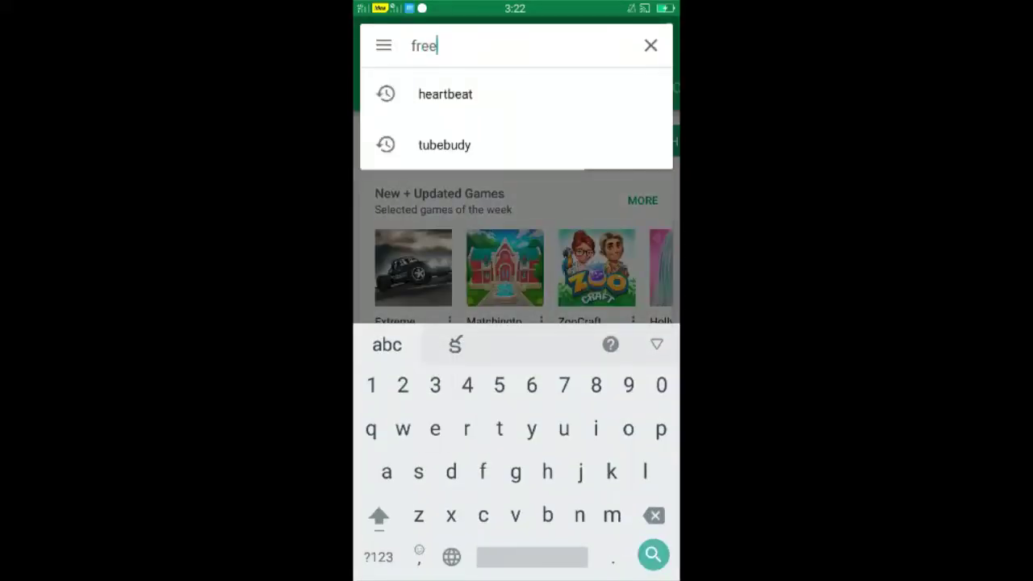
pyautogui.write(' font')
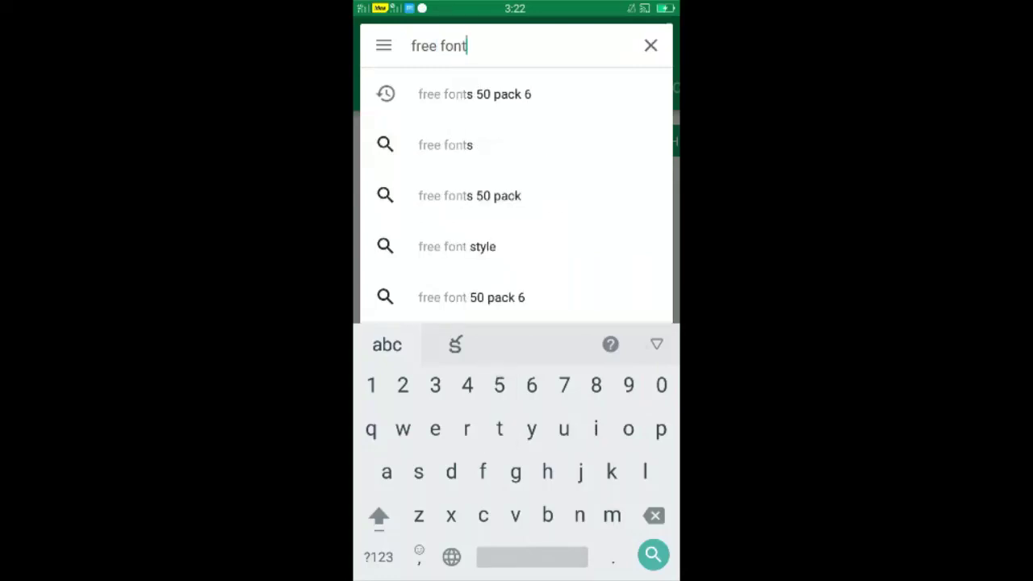
pyautogui.click(475, 94)
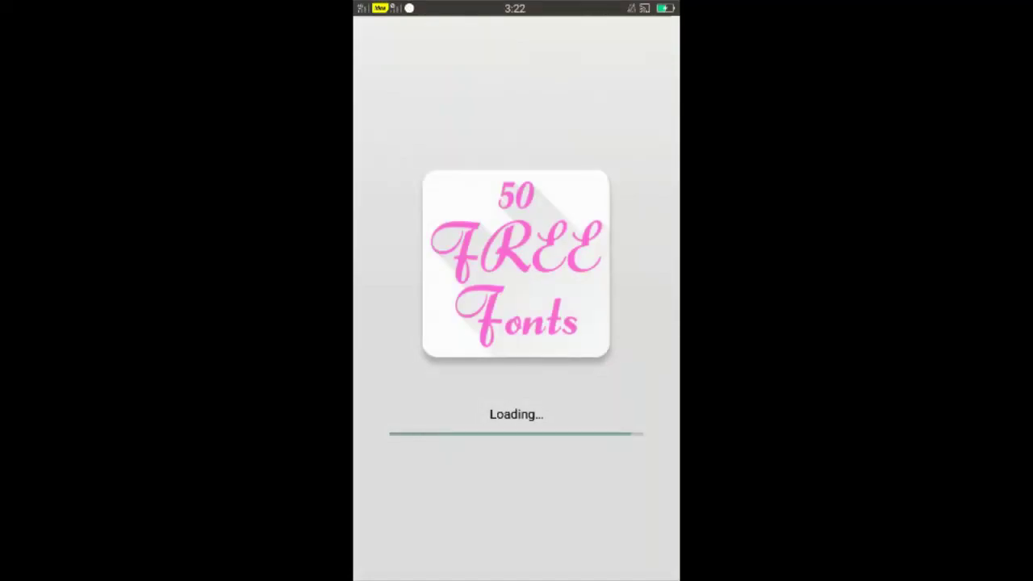
# Get past the Free Fonts 50 Pack 6 splash screen and ad, then return to the home screen.
pyautogui.click(548, 401)
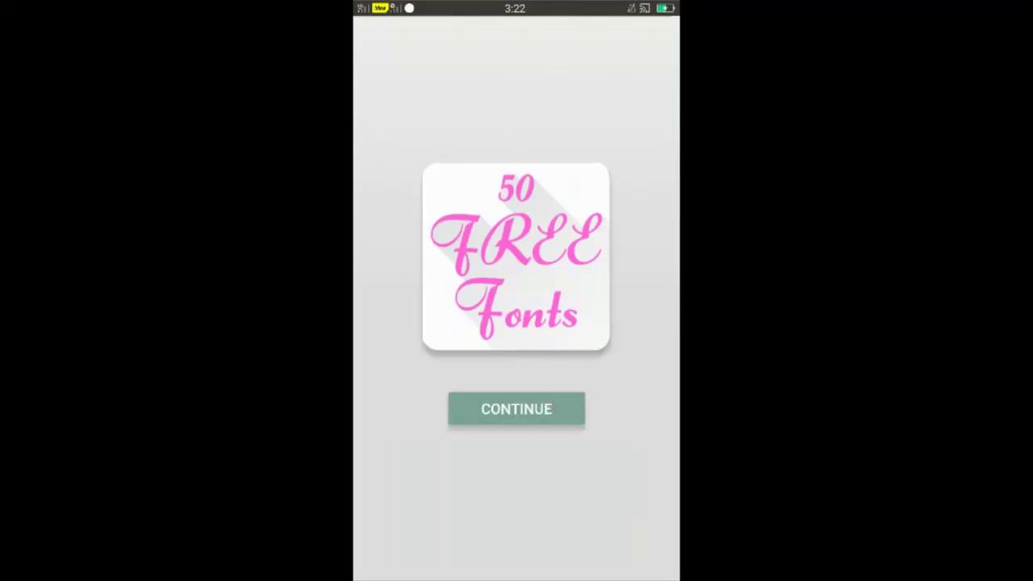
pyautogui.click(449, 540)
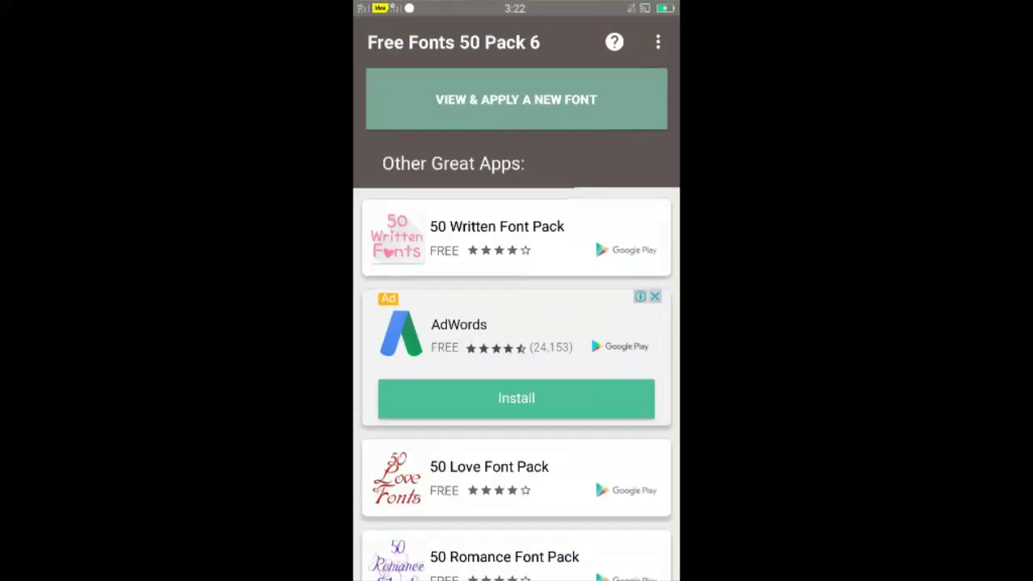
pyautogui.moveTo(538, 502); pyautogui.dragTo(613, 153)
pyautogui.scroll(5, 516, 323)
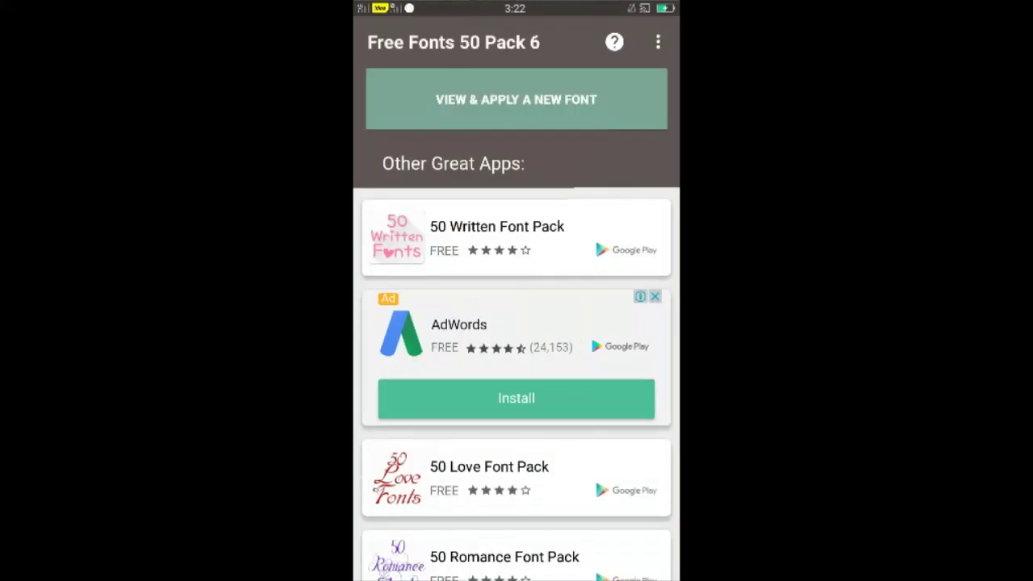
pyautogui.press('Home')
# Reach the Font page through Settings and Display & Brightness.
pyautogui.moveTo(613, 323); pyautogui.dragTo(404, 323)
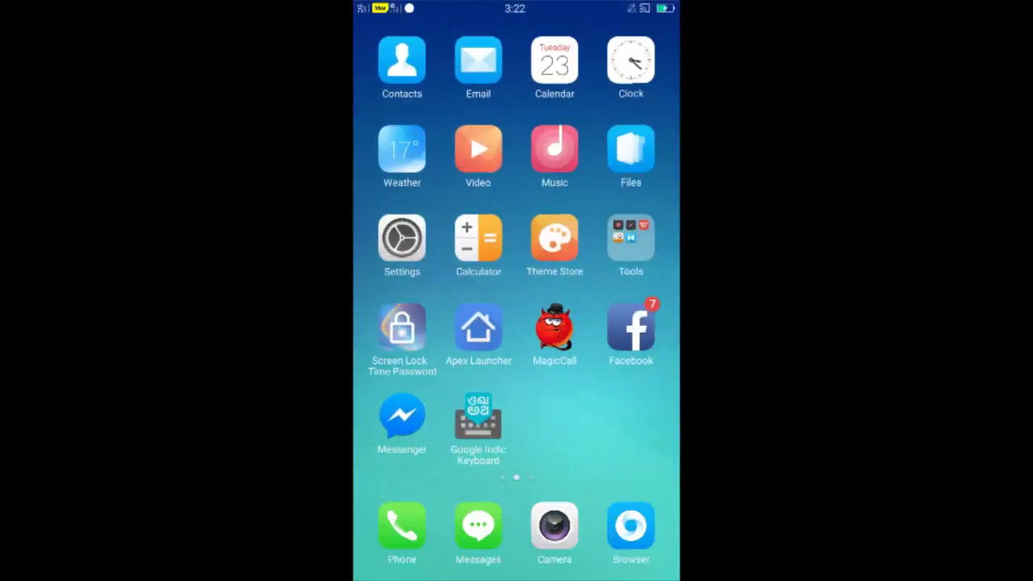
pyautogui.click(402, 238)
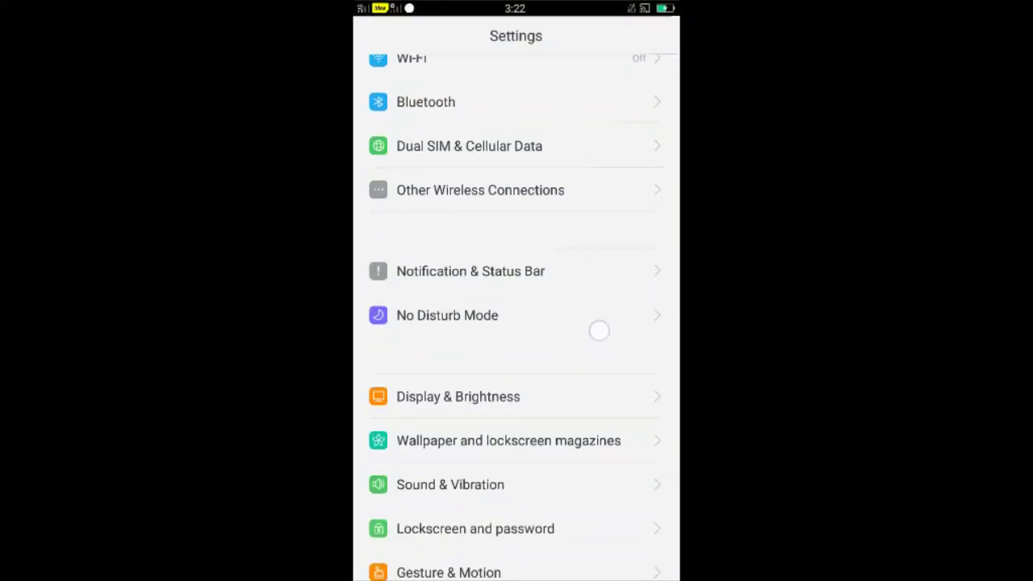
pyautogui.moveTo(553, 426); pyautogui.dragTo(597, 332)
pyautogui.click(457, 393)
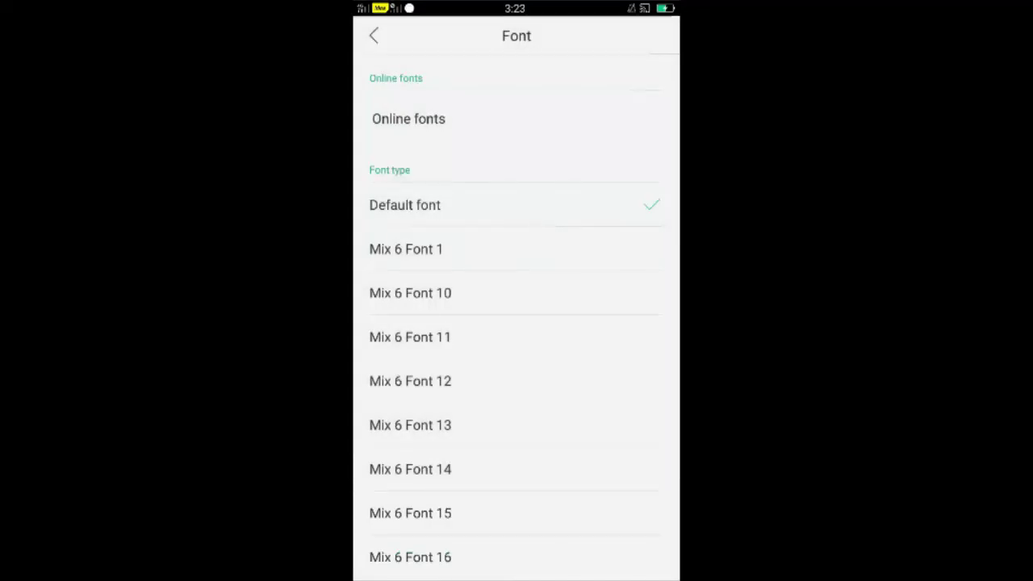
# Preview Mix 6 Font 15 and Mix 6 Font 19 from the font list.
pyautogui.scroll(-15, 590, 183)
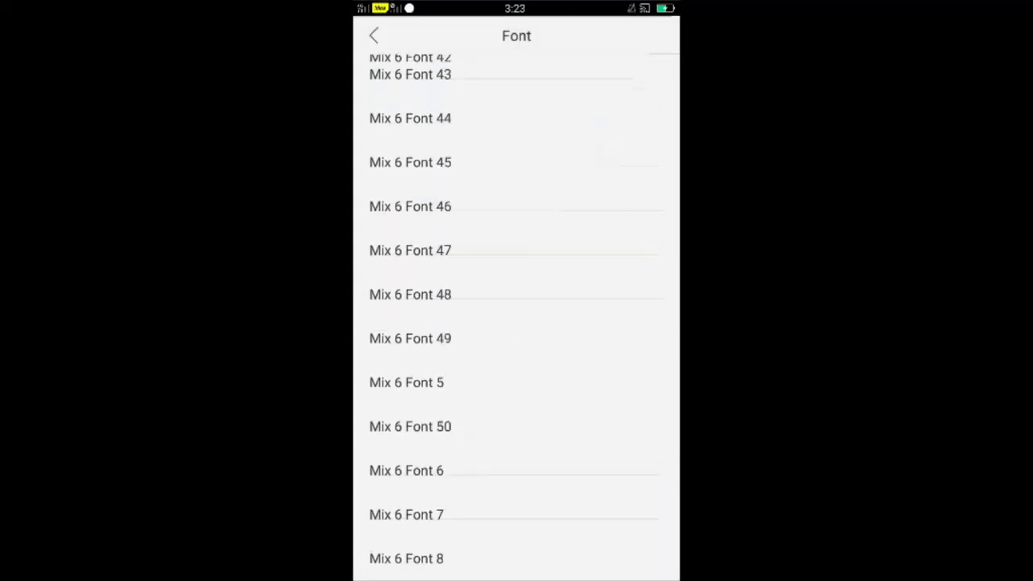
pyautogui.scroll(10, 594, 178)
pyautogui.scroll(5, 538, 492)
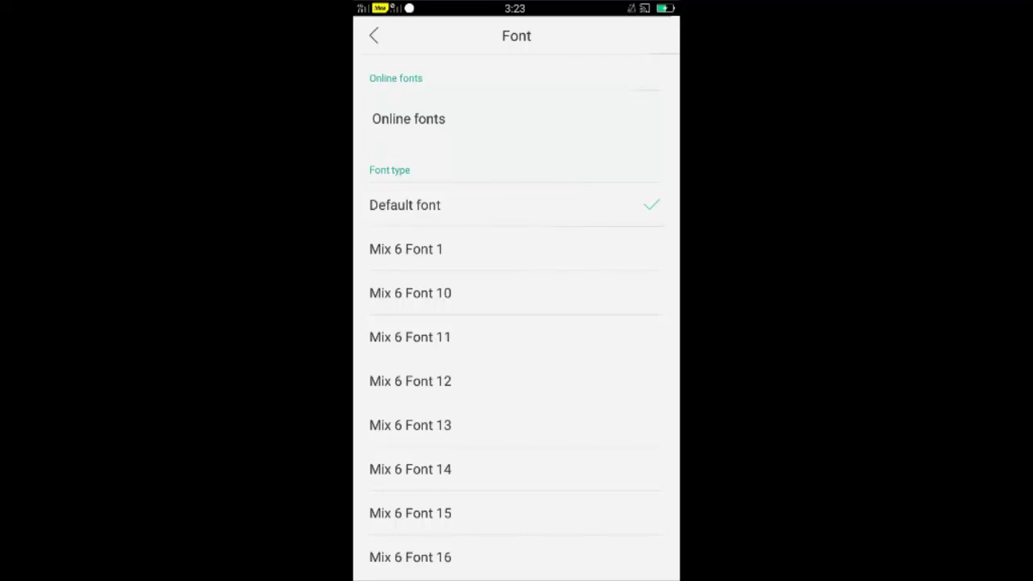
pyautogui.scroll(-5, 574, 233)
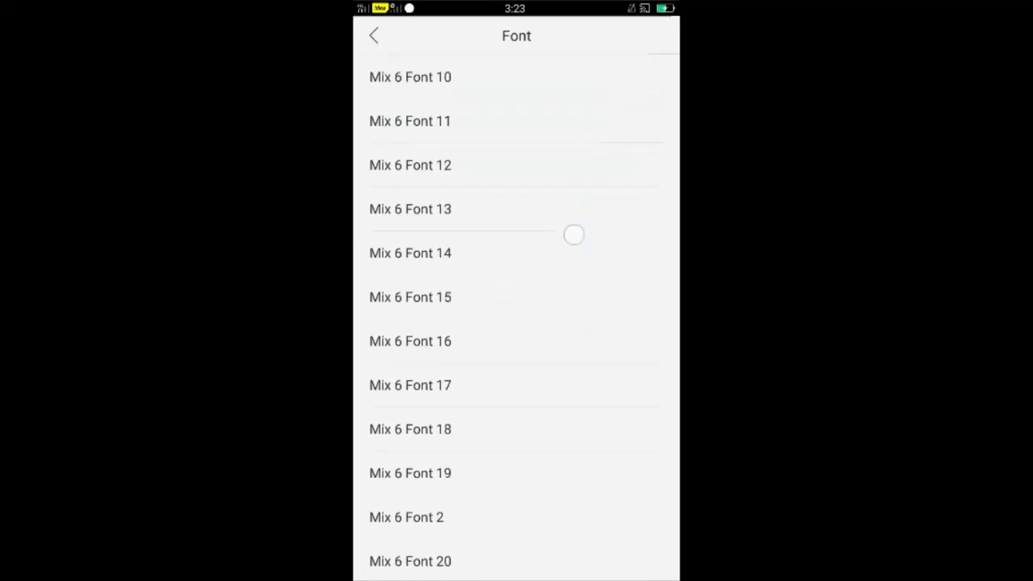
pyautogui.click(528, 296)
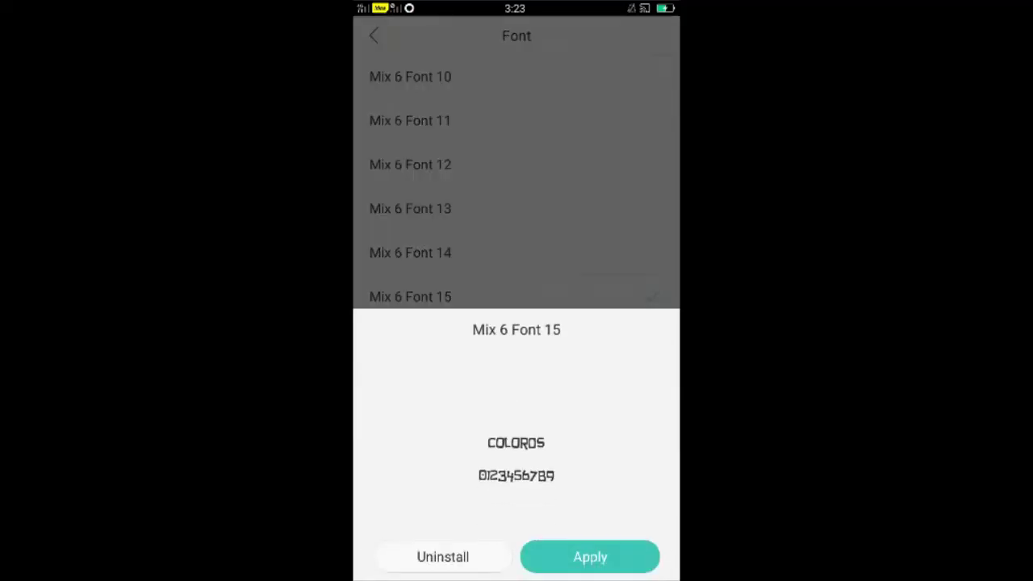
pyautogui.click(618, 240)
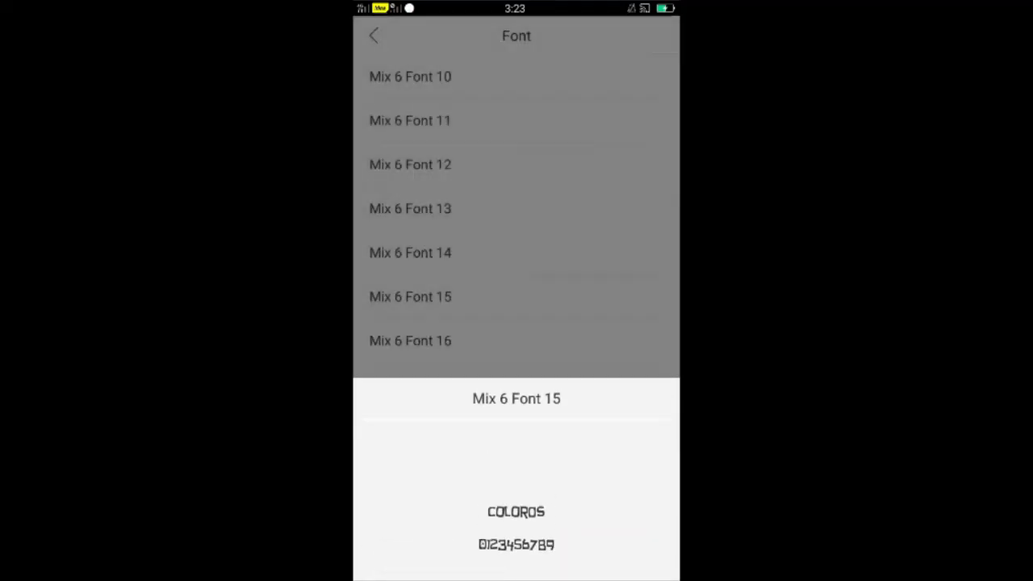
pyautogui.scroll(-3, 618, 239)
pyautogui.click(538, 309)
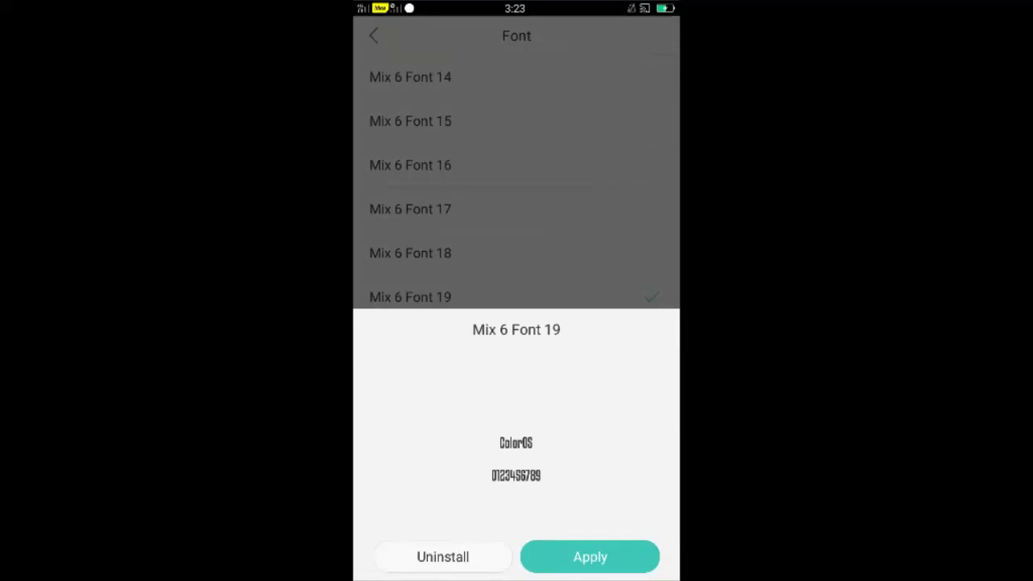
pyautogui.click(597, 242)
# Preview Mix 6 Font 23 and Font 27, ending on the Mix 6 Font 3 preview.
pyautogui.scroll(-3, 597, 295)
pyautogui.click(530, 353)
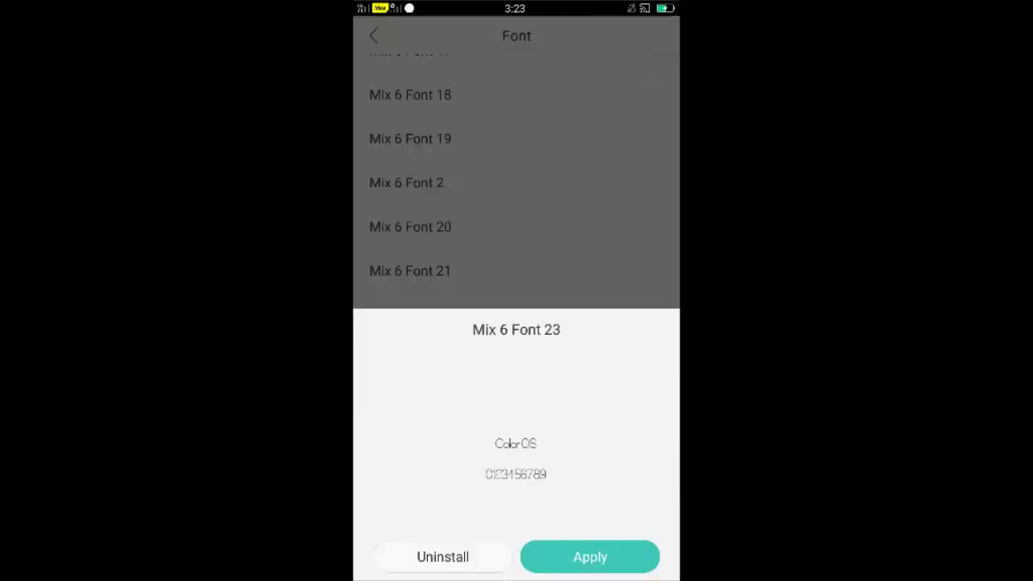
pyautogui.click(597, 242)
pyautogui.scroll(-3, 624, 215)
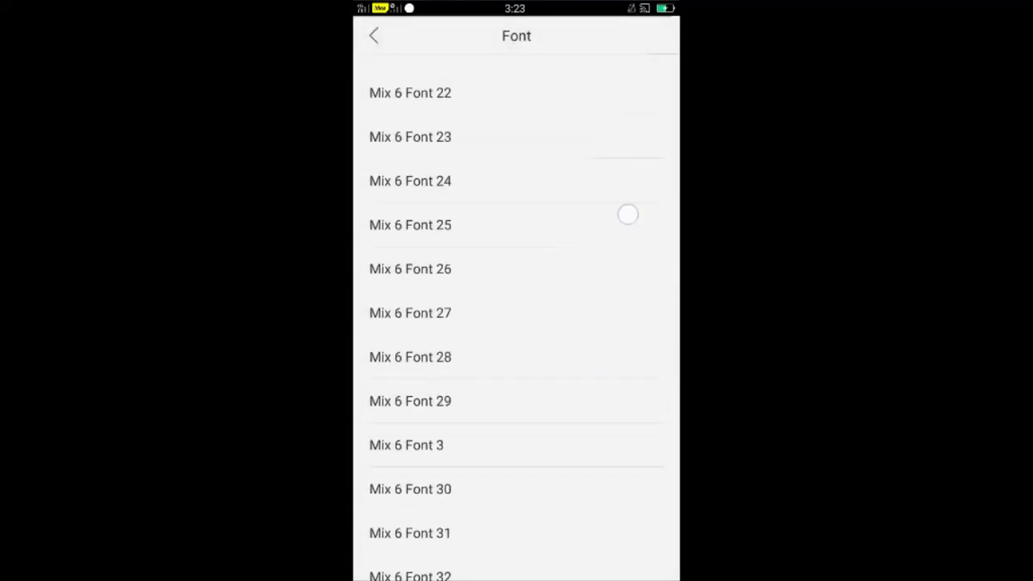
pyautogui.click(532, 297)
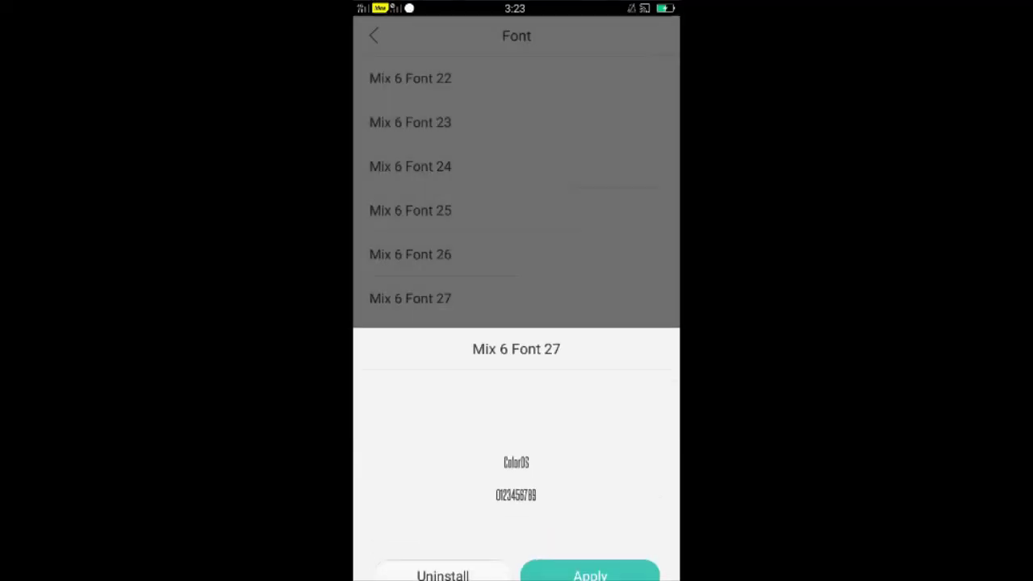
pyautogui.click(564, 242)
pyautogui.scroll(-3, 539, 436)
pyautogui.click(578, 274)
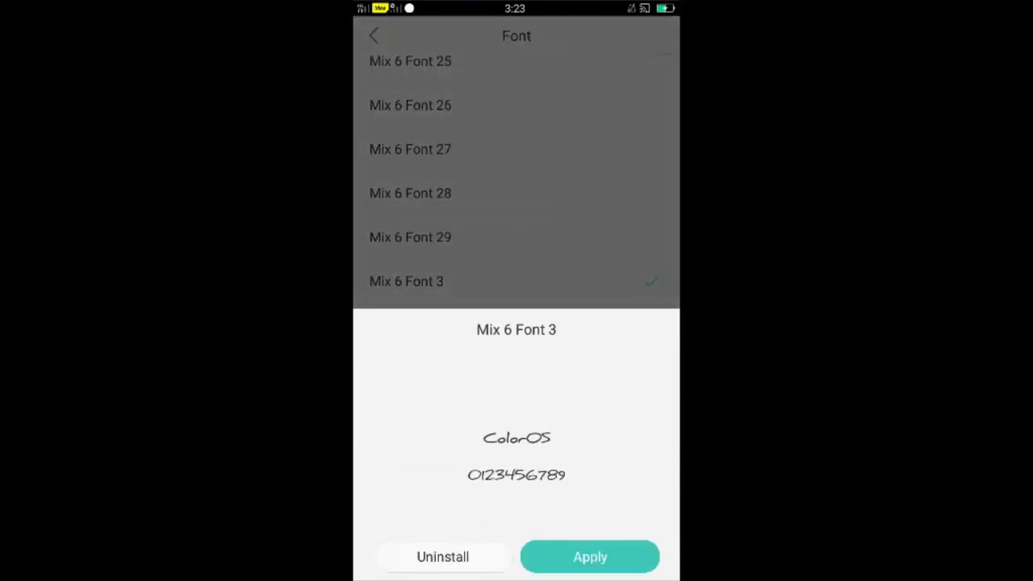
# Apply Mix 6 Font 3 as the phone's system font.
pyautogui.click(595, 556)
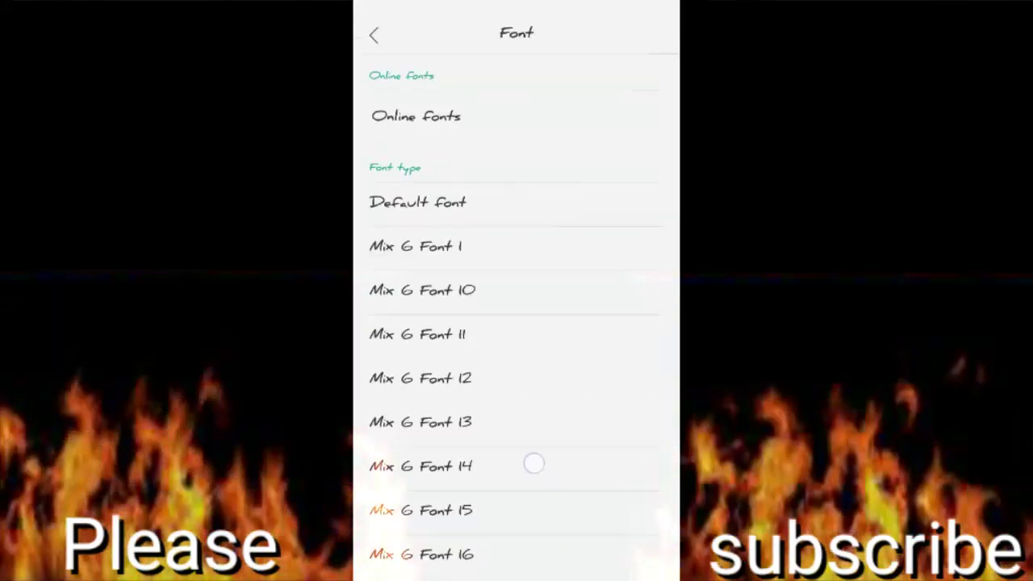
pyautogui.scroll(-5, 532, 463)
pyautogui.scroll(-10, 588, 296)
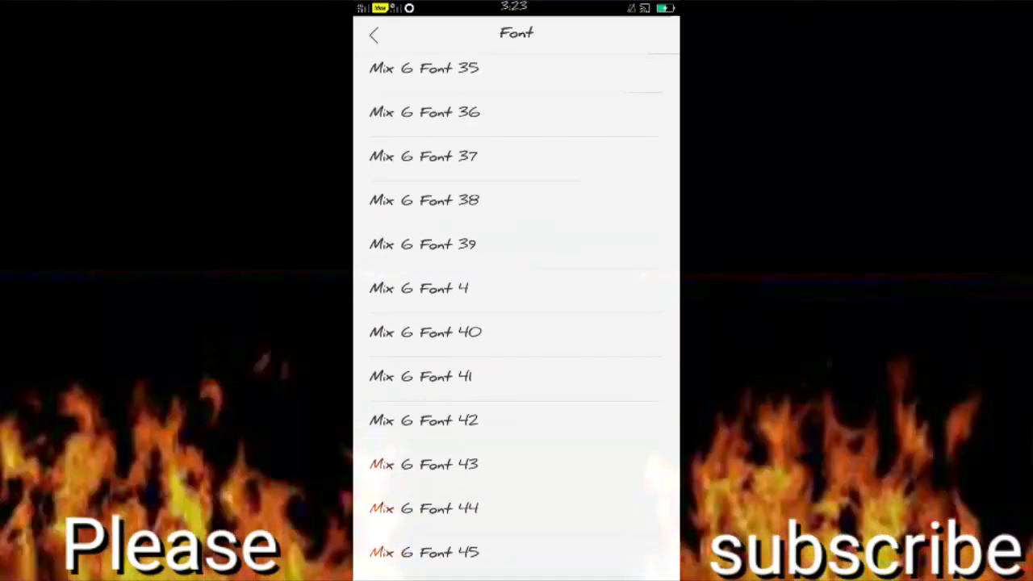
# Flip through the home screen pages to see the handwritten labels, then show recent apps.
pyautogui.press('Home')
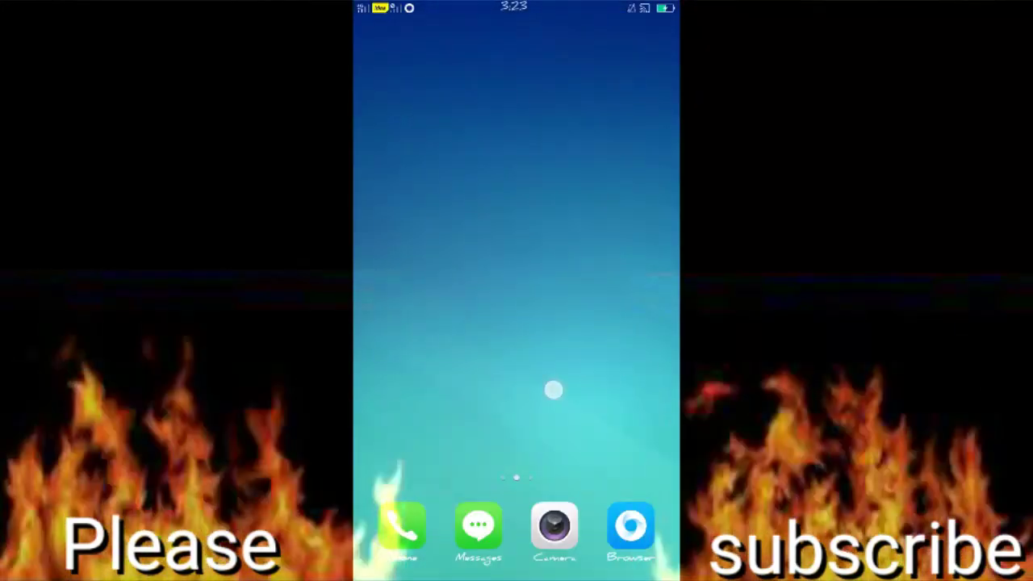
pyautogui.moveTo(554, 390); pyautogui.dragTo(420, 390)
pyautogui.moveTo(436, 322)
pyautogui.mouseDown()
pyautogui.moveTo(661, 322)
pyautogui.moveTo(452, 322)
pyautogui.mouseUp()
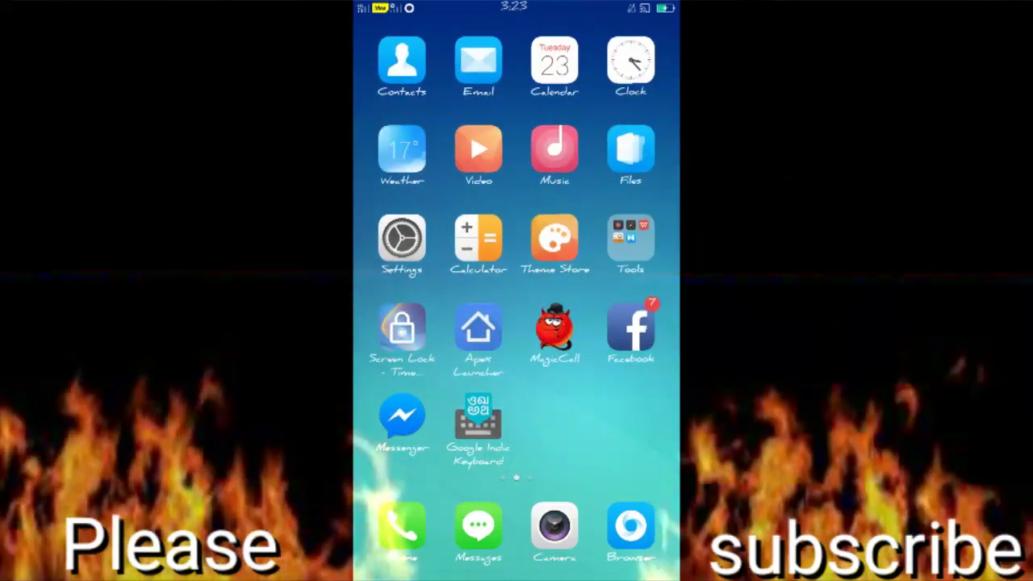
pyautogui.moveTo(490, 376)
pyautogui.mouseDown()
pyautogui.moveTo(646, 376)
pyautogui.moveTo(451, 369)
pyautogui.mouseUp()
pyautogui.moveTo(645, 323)
pyautogui.mouseDown()
pyautogui.moveTo(436, 322)
pyautogui.moveTo(646, 323)
pyautogui.mouseUp()
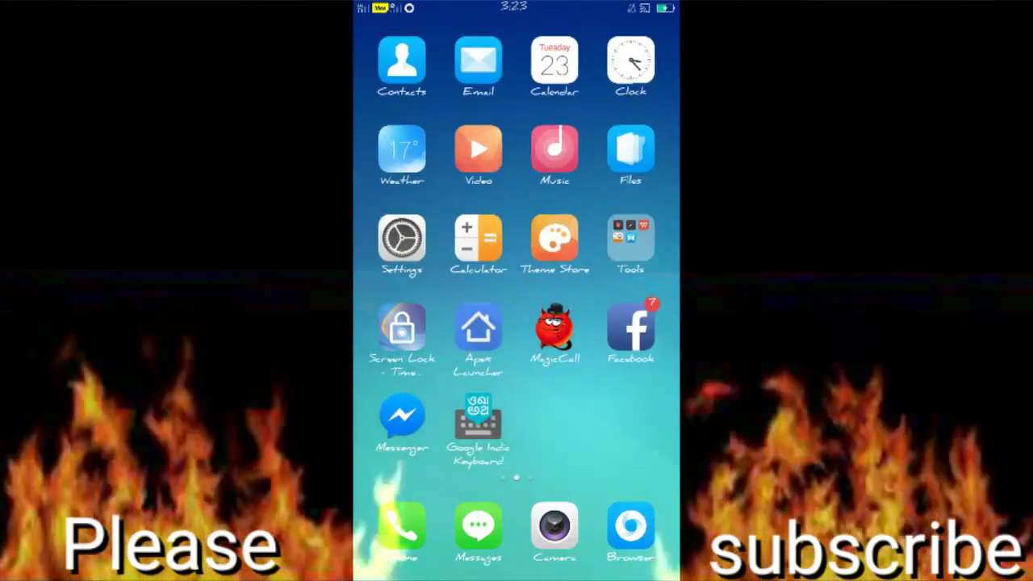
pyautogui.moveTo(516, 575); pyautogui.dragTo(517, 363)
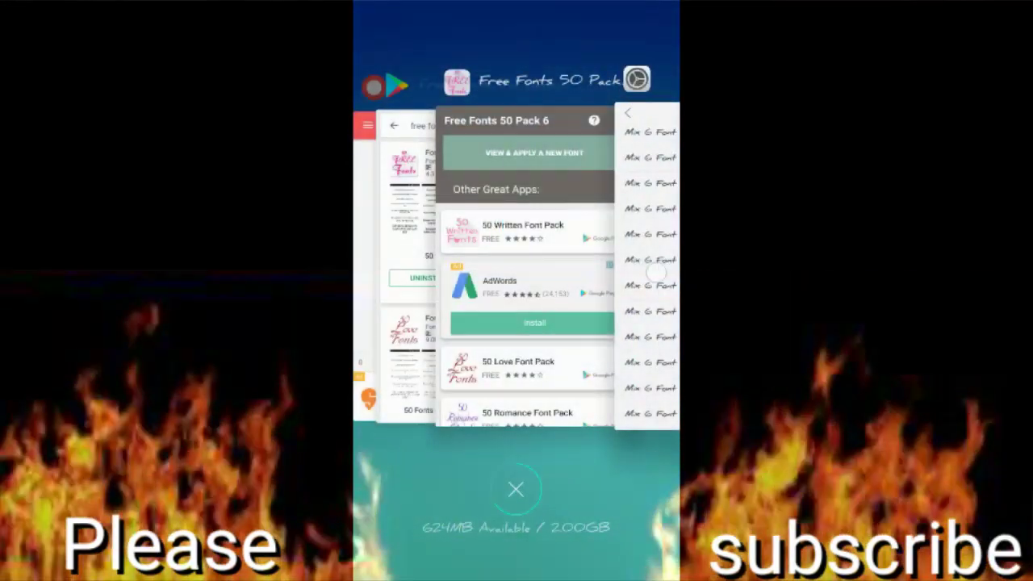
# Preview Mix 6 Font 7, then apply Mix 6 Font 4 system-wide and go home.
pyautogui.click(553, 266)
pyautogui.moveTo(525, 454); pyautogui.dragTo(584, 316)
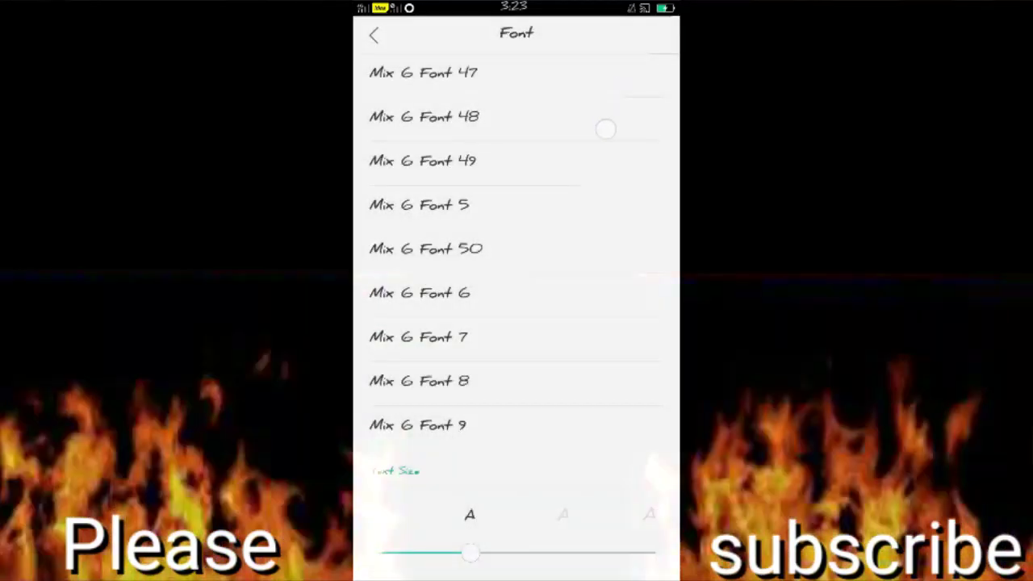
pyautogui.moveTo(592, 214); pyautogui.dragTo(592, 276)
pyautogui.click(589, 337)
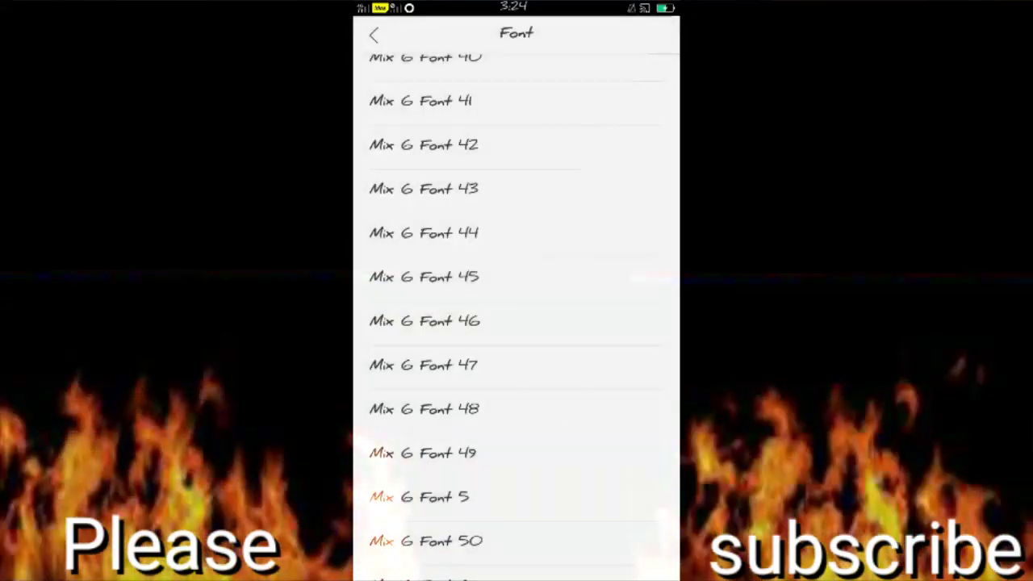
pyautogui.moveTo(558, 177); pyautogui.dragTo(558, 435)
pyautogui.click(558, 272)
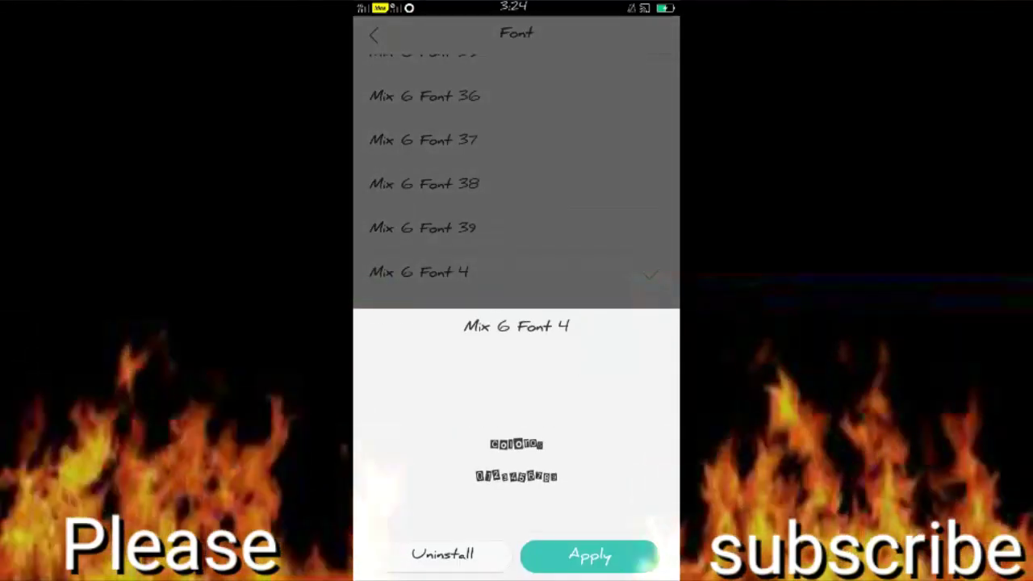
pyautogui.click(590, 555)
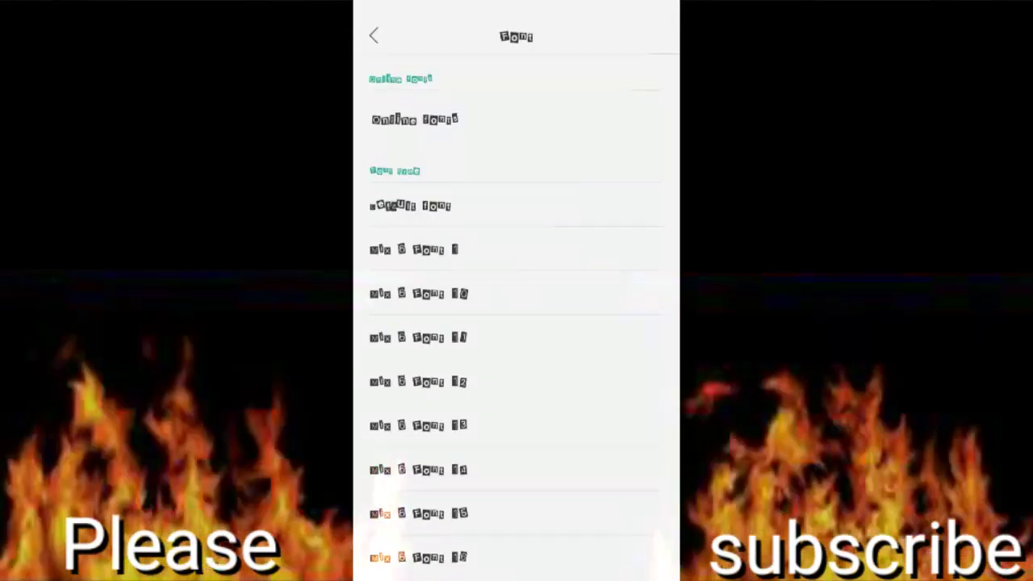
pyautogui.press('Home')
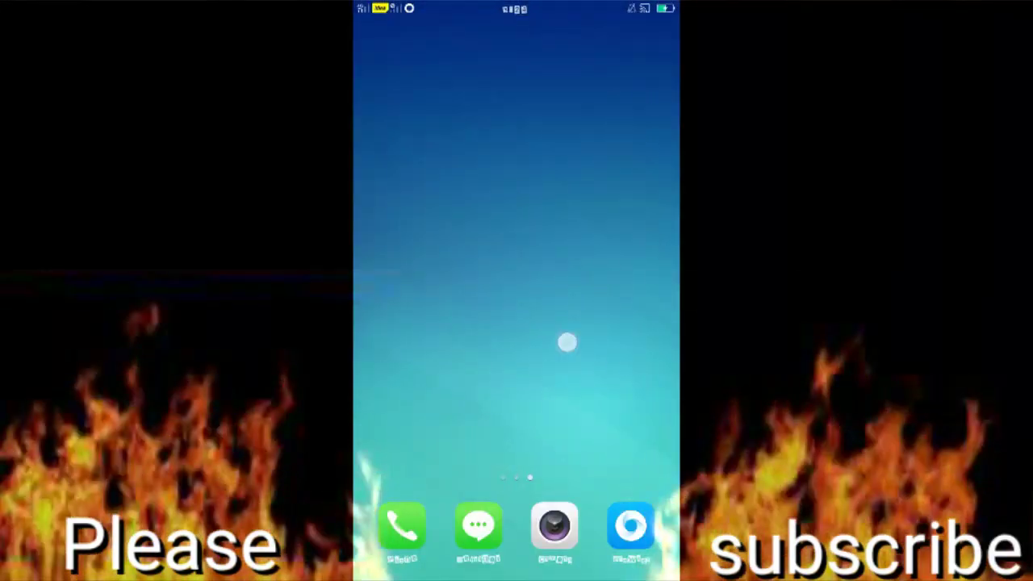
# Tour the home screen pages in Mix 6 Font 4, then return to Settings' Font list from recents.
pyautogui.moveTo(512, 392); pyautogui.dragTo(651, 374)
pyautogui.moveTo(452, 371); pyautogui.dragTo(646, 371)
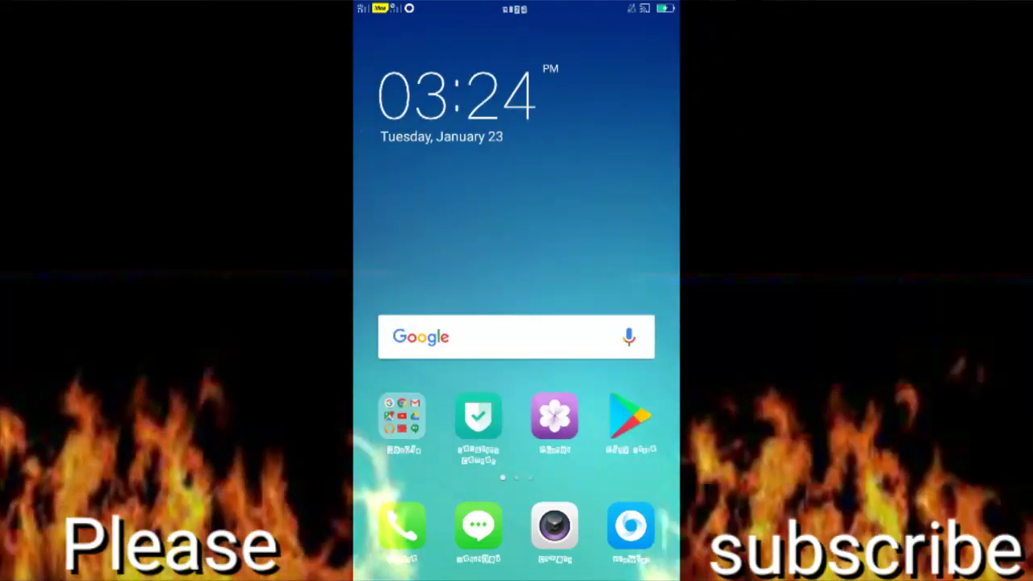
pyautogui.moveTo(613, 242); pyautogui.dragTo(419, 242)
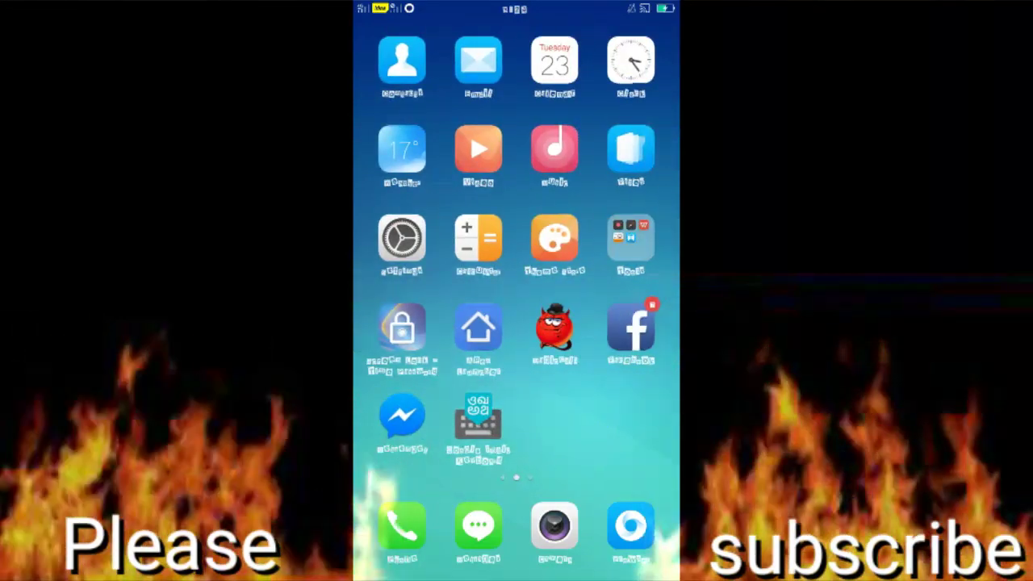
pyautogui.moveTo(618, 417); pyautogui.dragTo(436, 411)
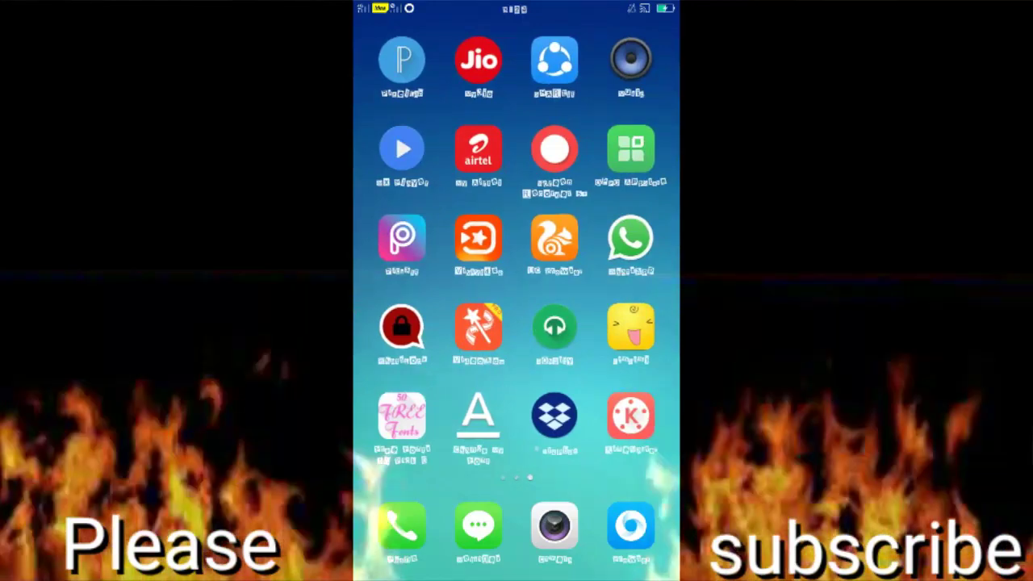
pyautogui.moveTo(516, 577); pyautogui.dragTo(516, 339)
pyautogui.moveTo(645, 282); pyautogui.dragTo(533, 282)
pyautogui.click(551, 417)
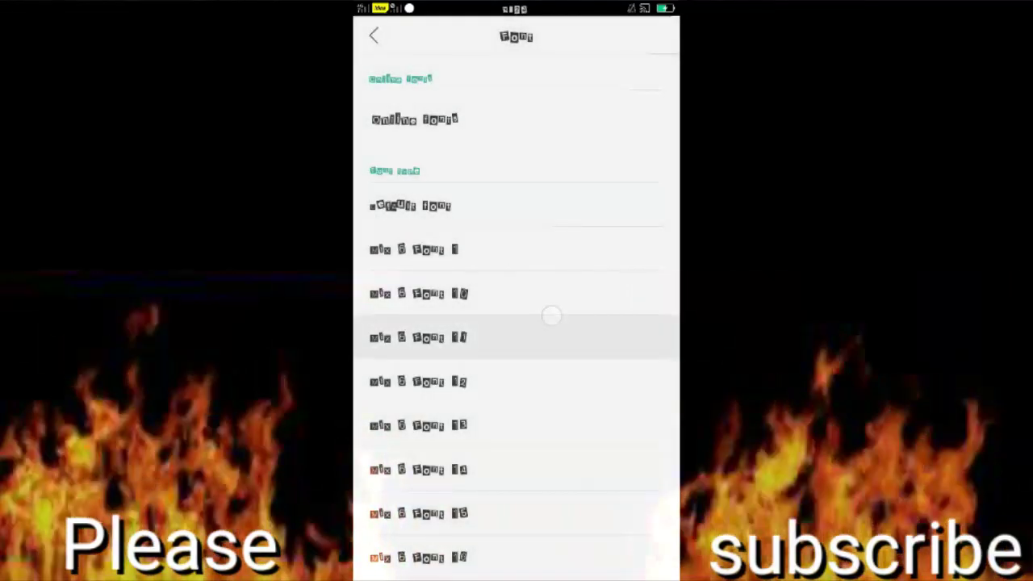
# Apply the cursive Mix 6 Font 11 system-wide and return to the first home page.
pyautogui.click(589, 557)
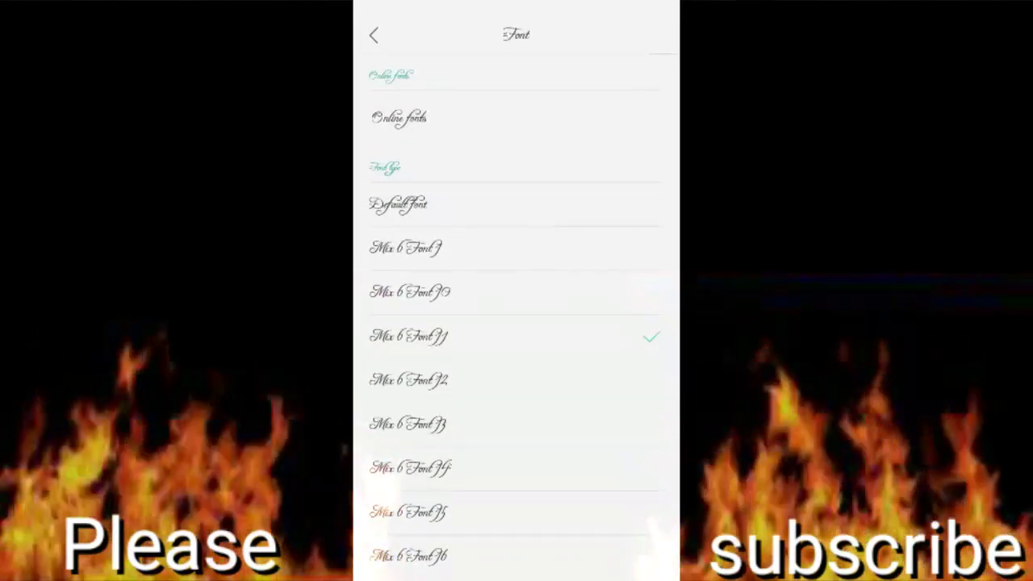
pyautogui.press('super')
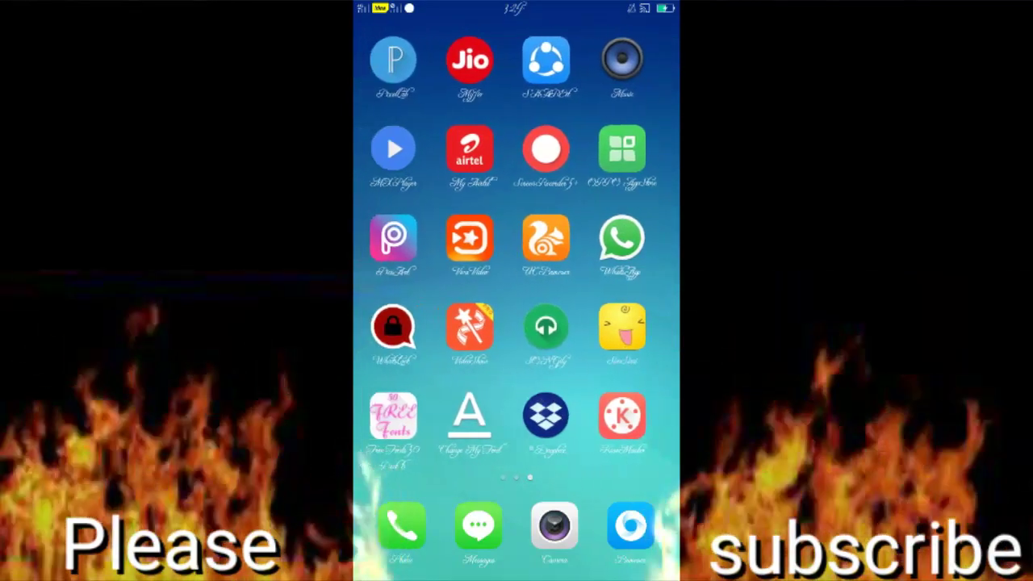
pyautogui.moveTo(420, 282); pyautogui.dragTo(629, 283)
pyautogui.moveTo(419, 283); pyautogui.dragTo(630, 283)
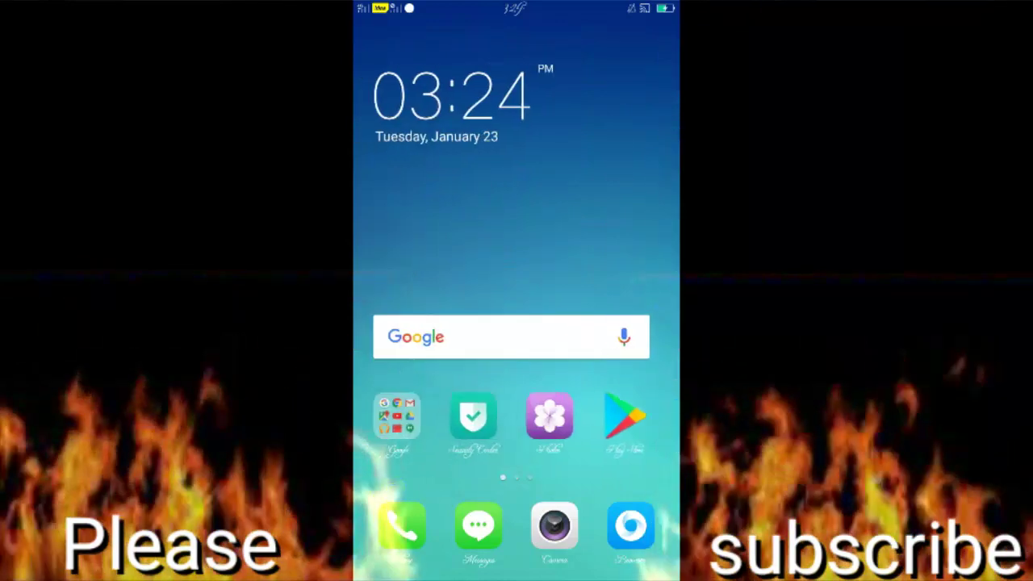
# Reopen the Font list from recents and apply the Default font system-wide.
pyautogui.press('super')
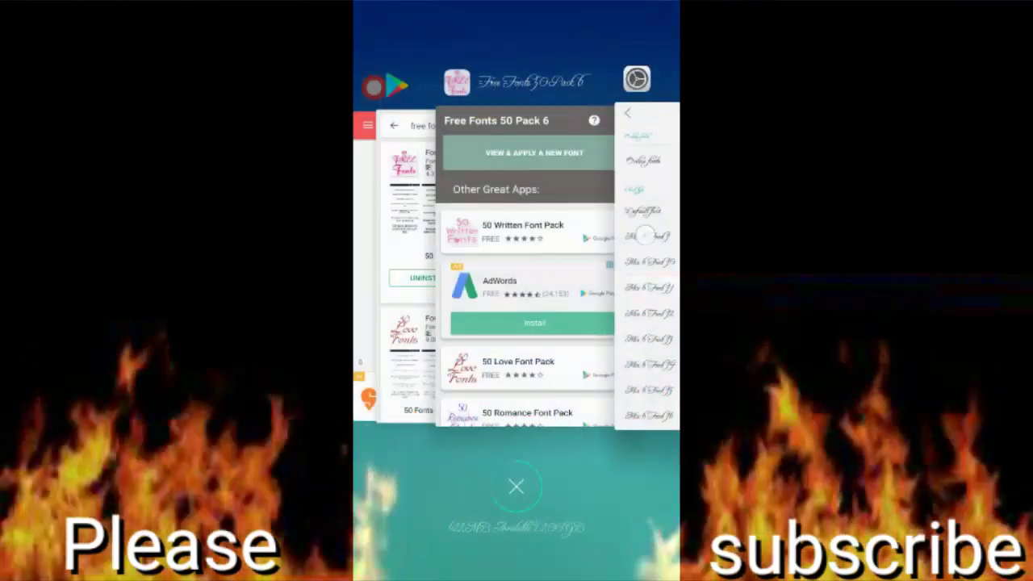
pyautogui.click(645, 266)
pyautogui.moveTo(533, 339); pyautogui.dragTo(532, 388)
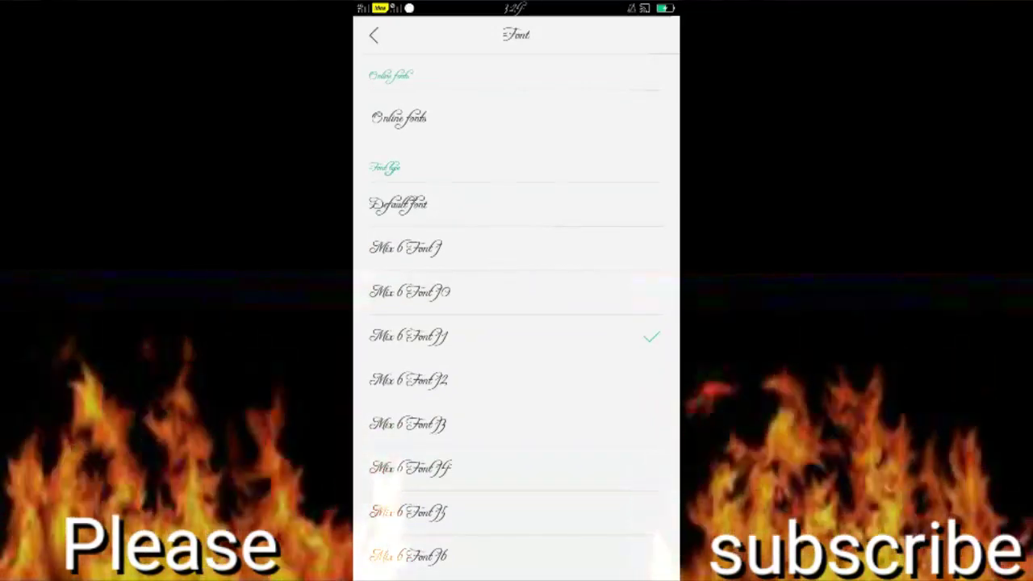
pyautogui.click(506, 202)
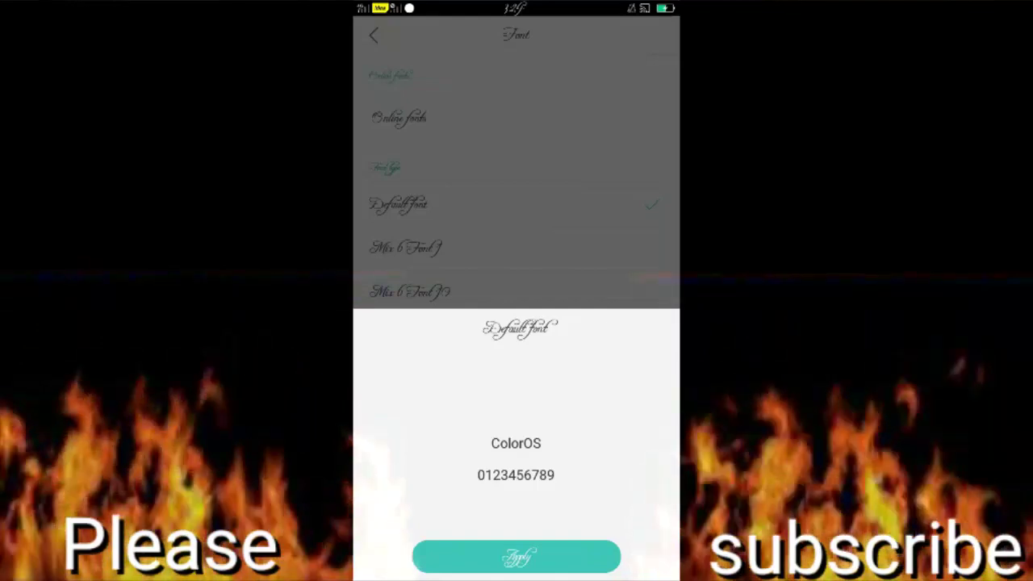
pyautogui.click(516, 556)
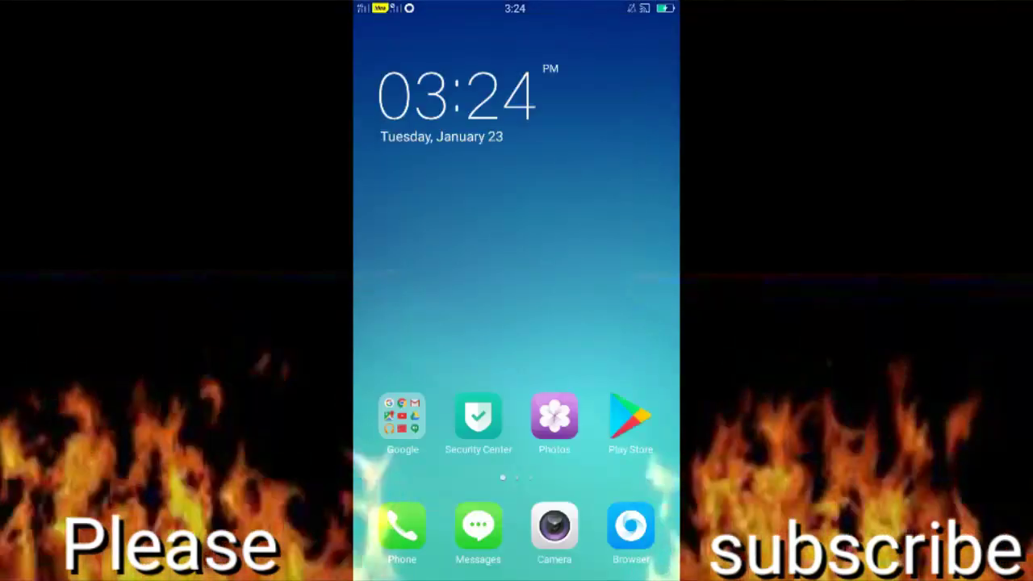
# Enlarge the system text size with the Text Size slider and review the font list.
pyautogui.moveTo(436, 282); pyautogui.dragTo(613, 282)
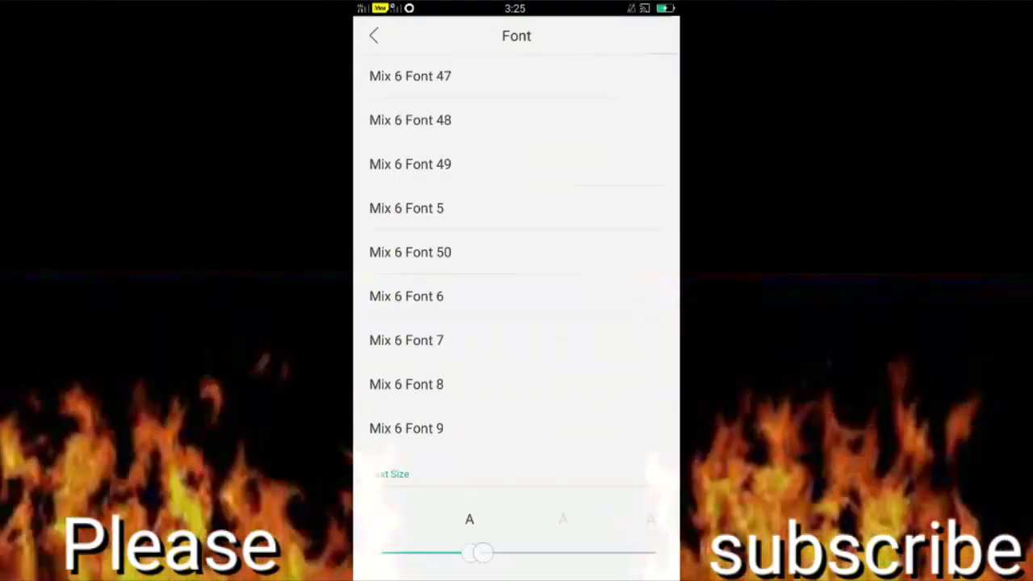
pyautogui.moveTo(482, 552); pyautogui.dragTo(570, 549)
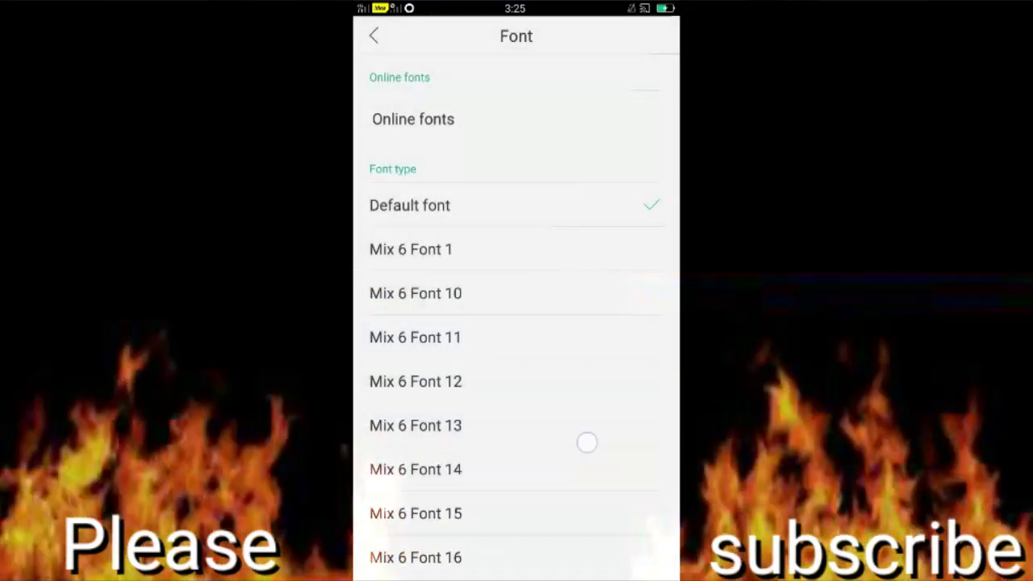
pyautogui.moveTo(588, 441); pyautogui.dragTo(637, 272)
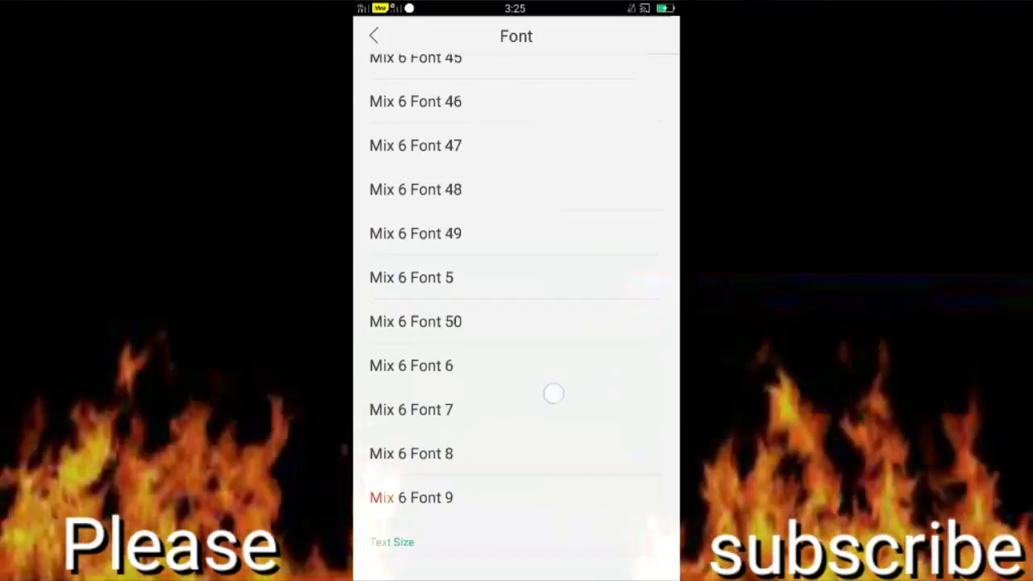
pyautogui.scroll(10, 553, 394)
pyautogui.scroll(-8, 600, 288)
pyautogui.scroll(-5, 516, 315)
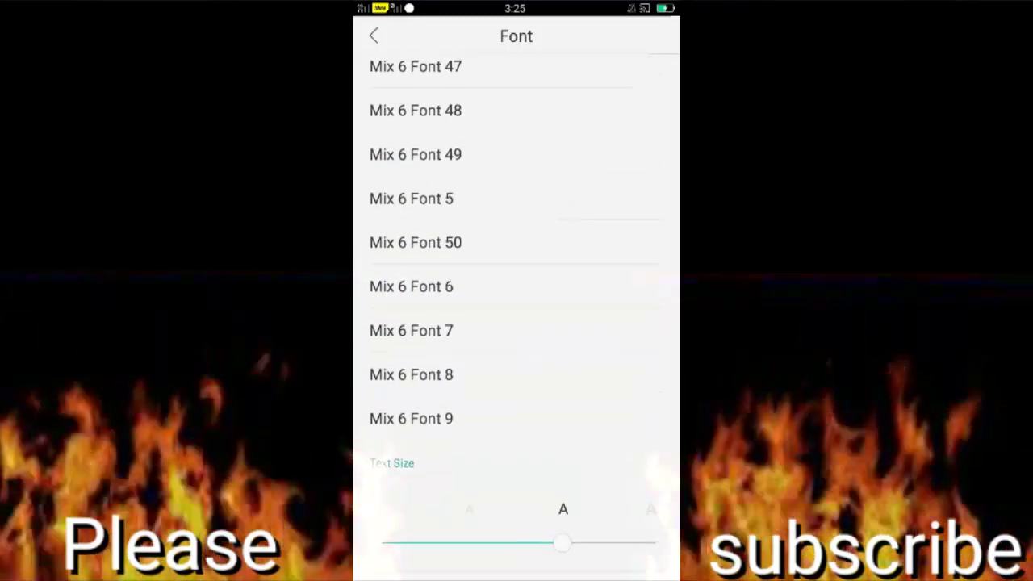
pyautogui.moveTo(560, 556); pyautogui.dragTo(476, 557)
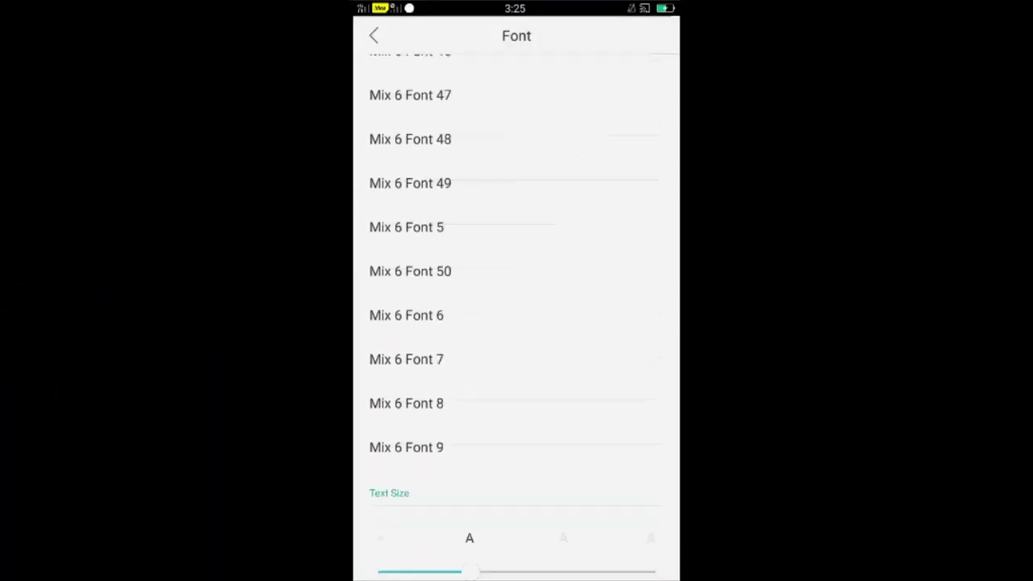
# Move the Text Size slider to its third position, the standard size, then return home.
pyautogui.click(584, 552)
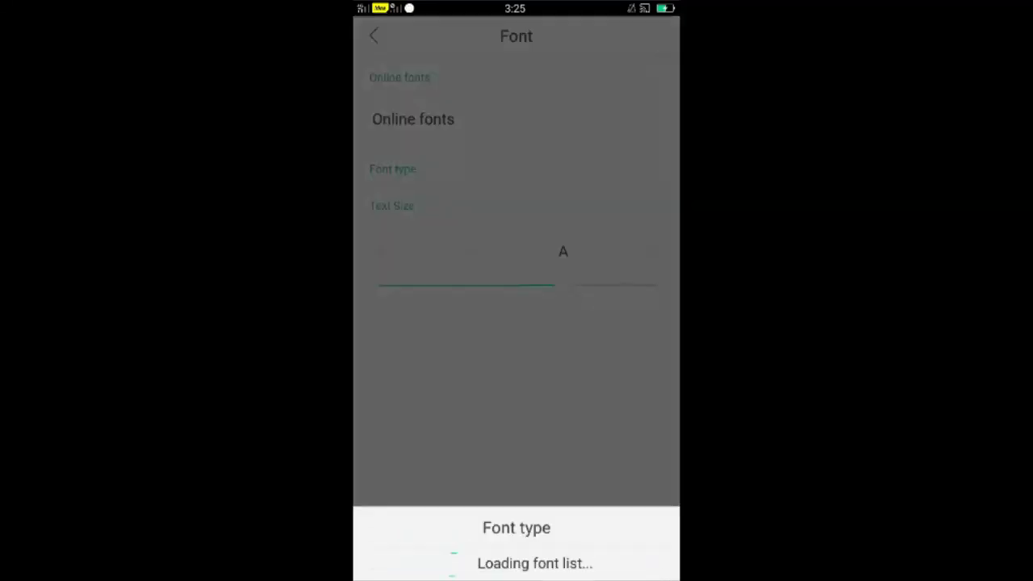
pyautogui.scroll(-10, 635, 201)
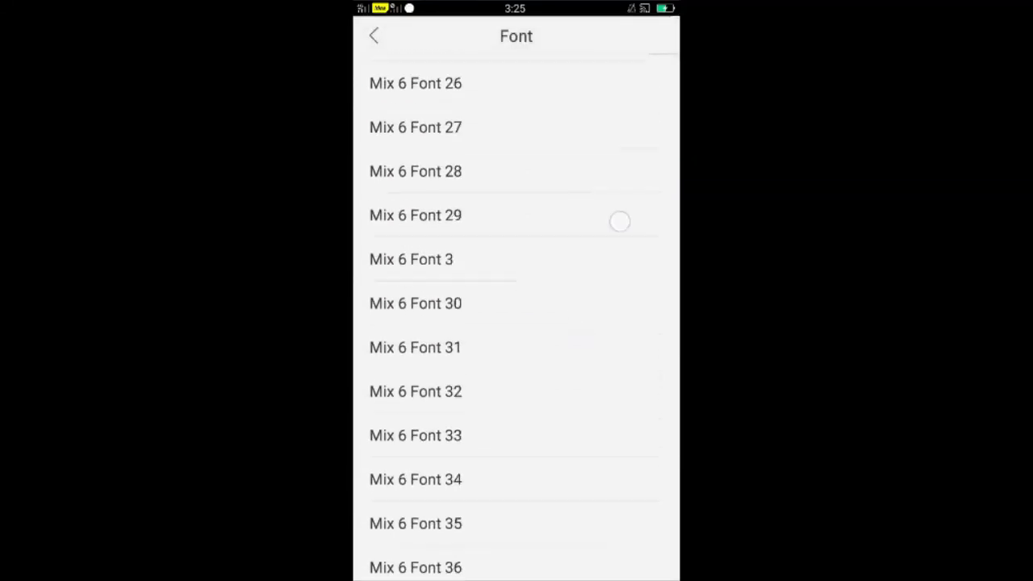
pyautogui.scroll(10, 619, 221)
pyautogui.scroll(-10, 564, 405)
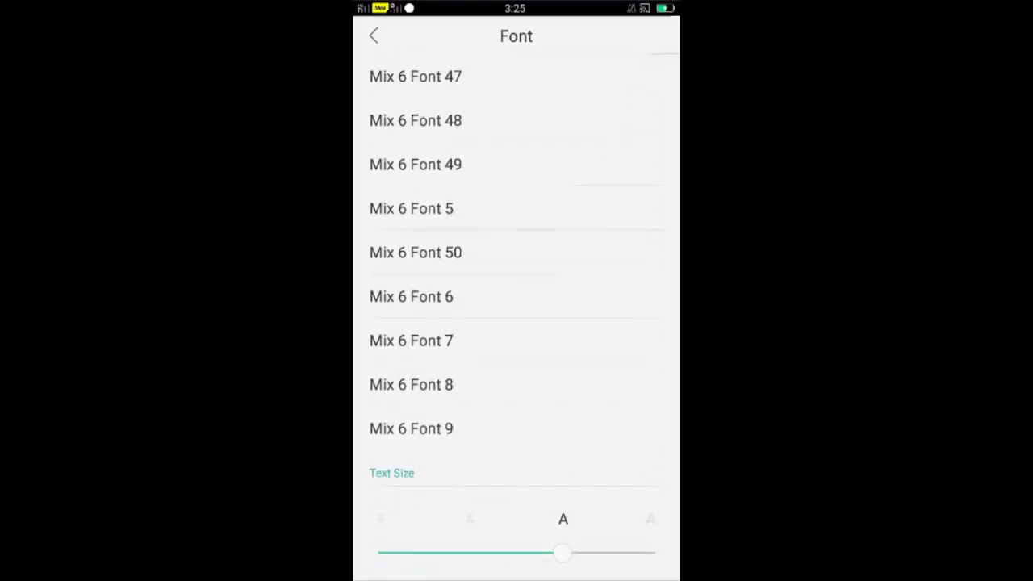
pyautogui.press('Home')
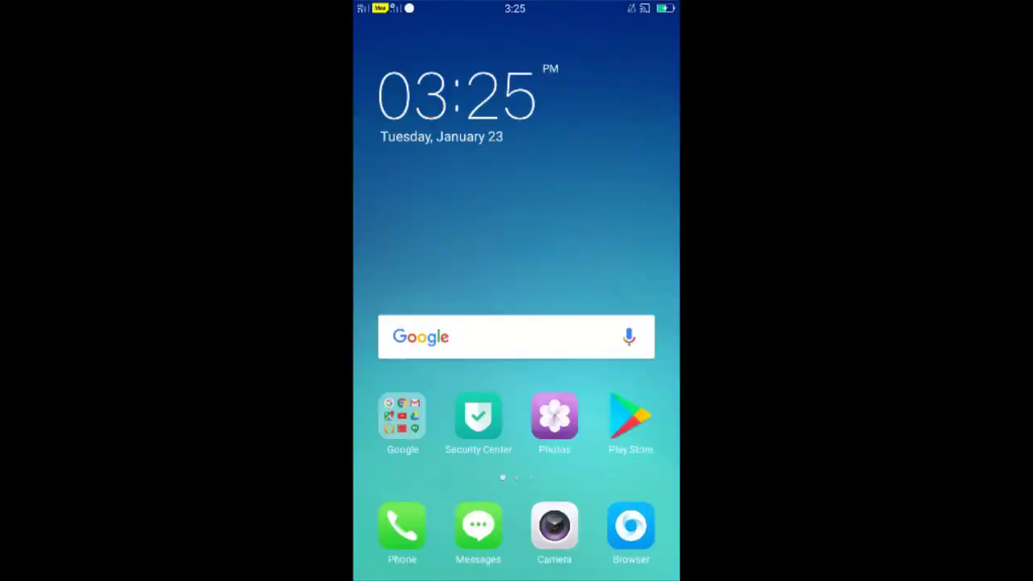